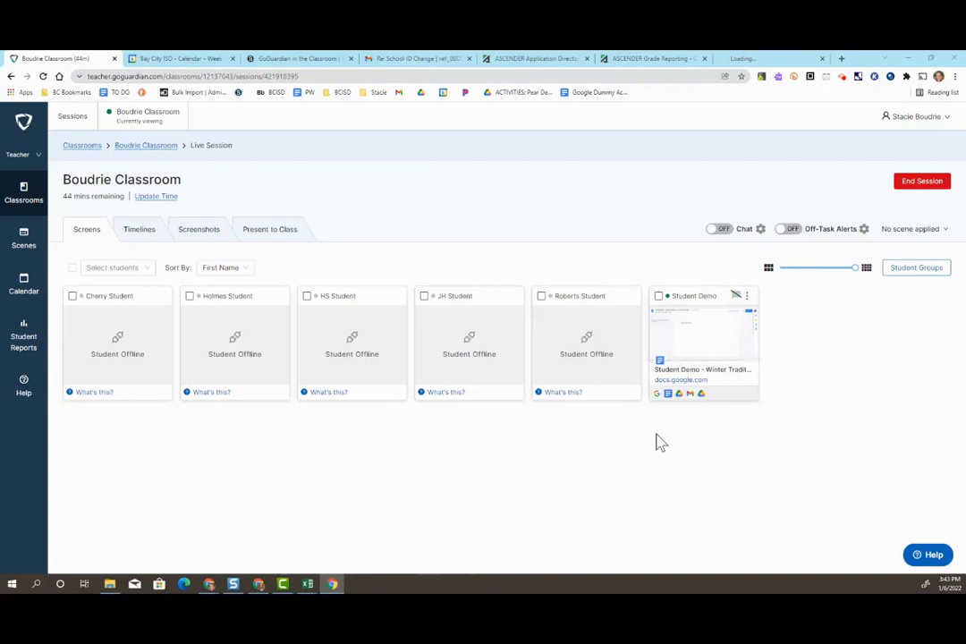
# - Expand the Student Demo screen and close that student's "games online - Google Search" tab
pyautogui.moveTo(720, 334)
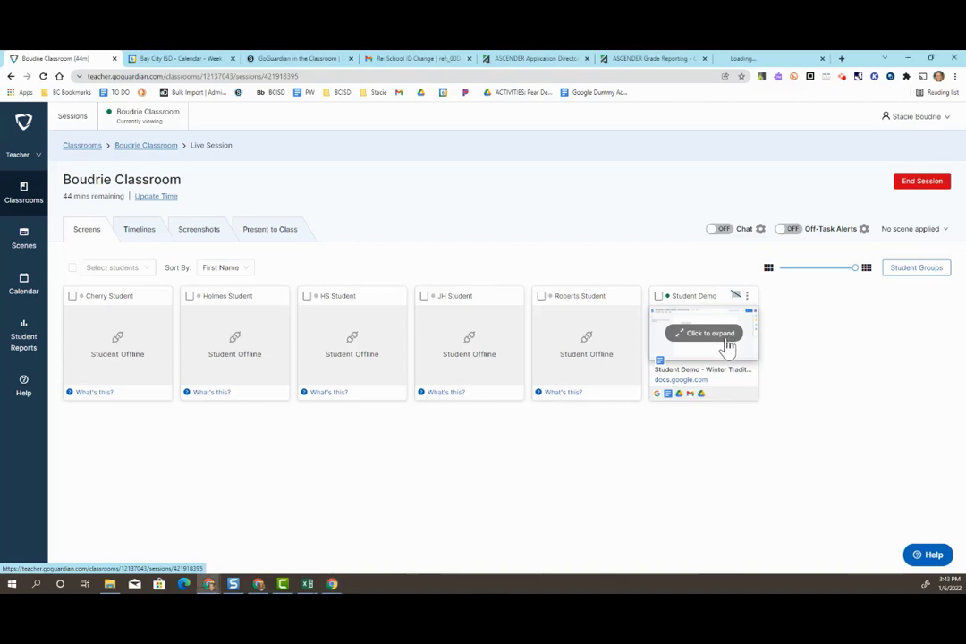
pyautogui.click(727, 342)
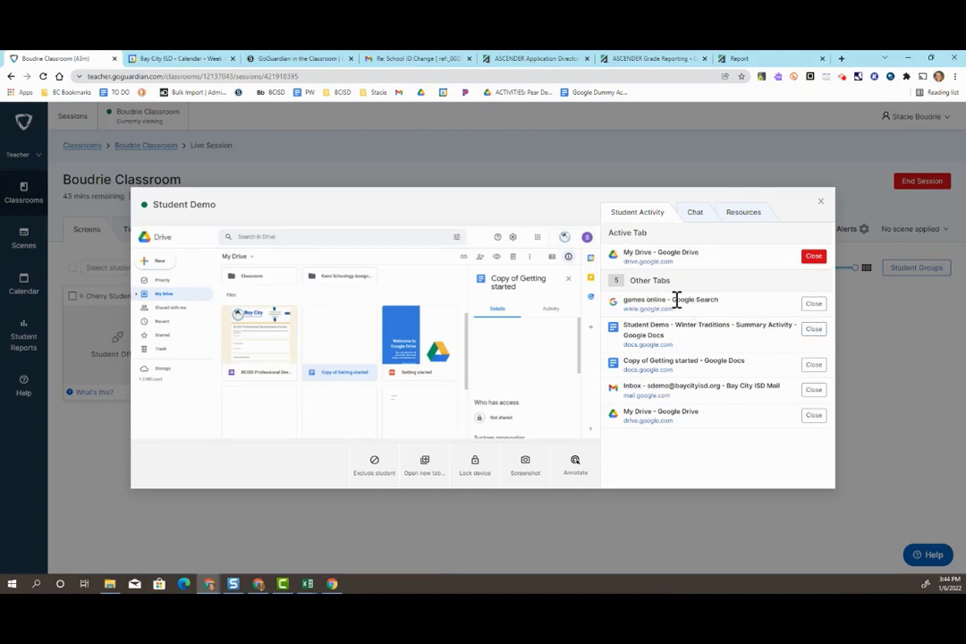
pyautogui.click(815, 308)
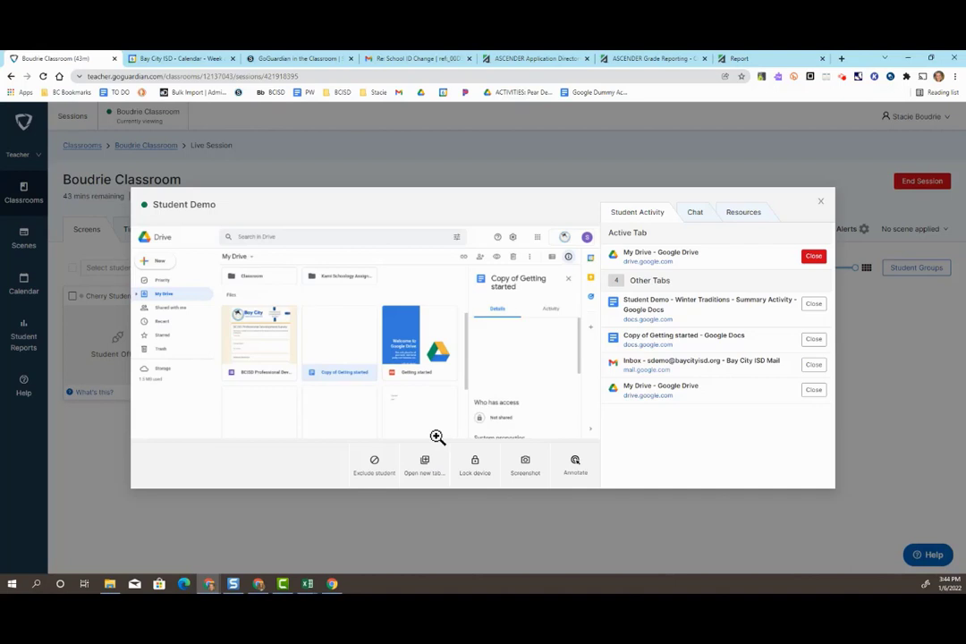
# - Load the Bay City ISD homepage in a new browser tab and copy its address, bcblackcats.net
pyautogui.click(842, 59)
pyautogui.click(274, 93)
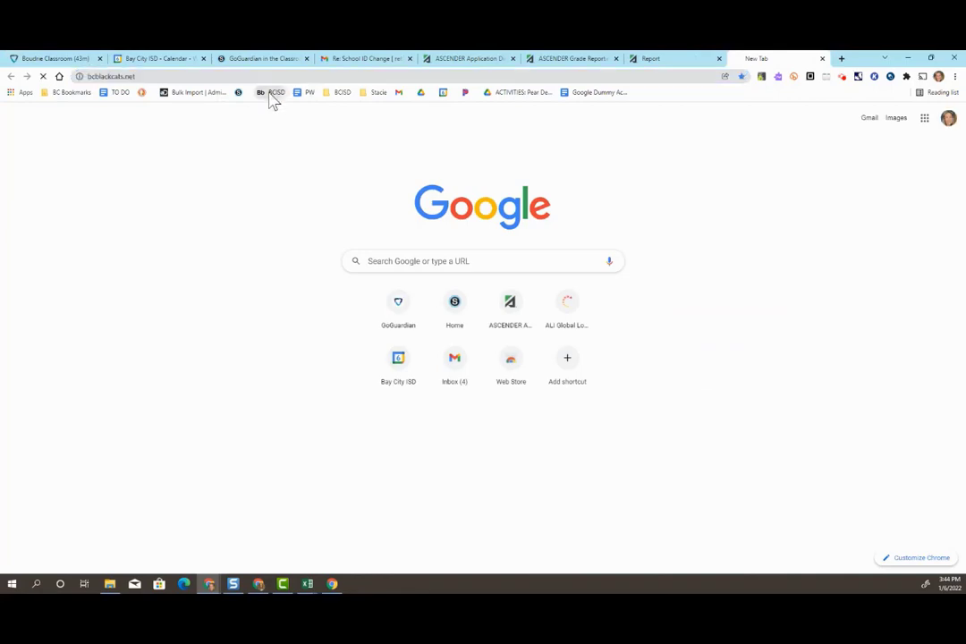
pyautogui.click(182, 76)
pyautogui.rightClick(182, 76)
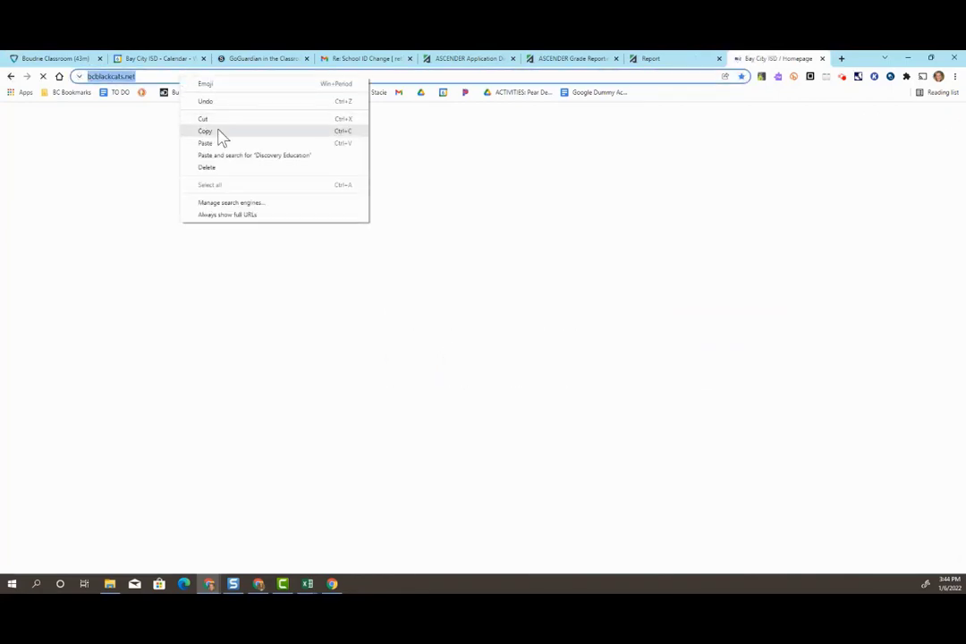
pyautogui.click(220, 132)
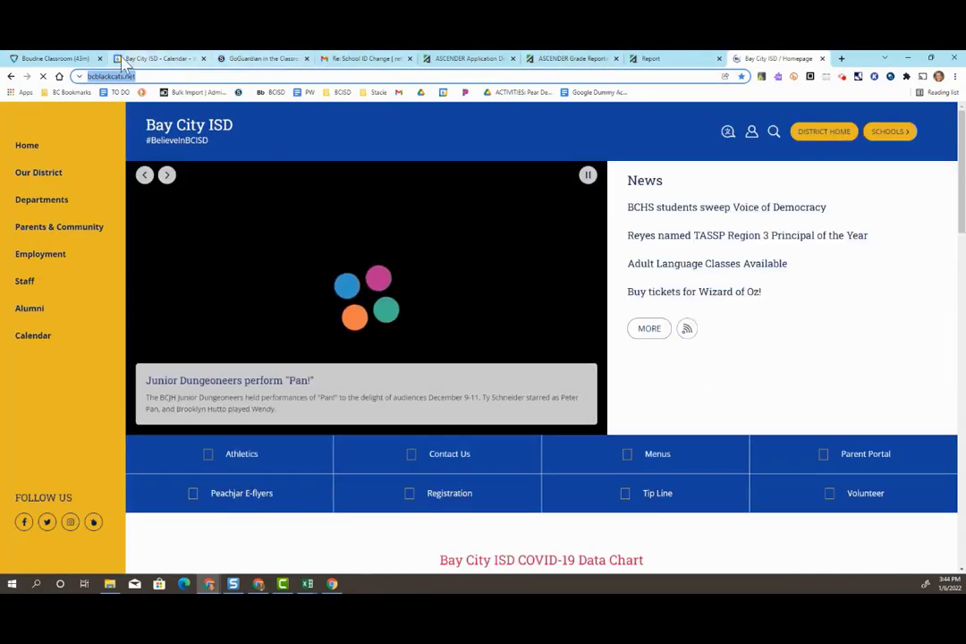
# - Return to the Boudrie Classroom session and open the copied bcblackcats.net address as a new tab for Student Demo
pyautogui.click(51, 58)
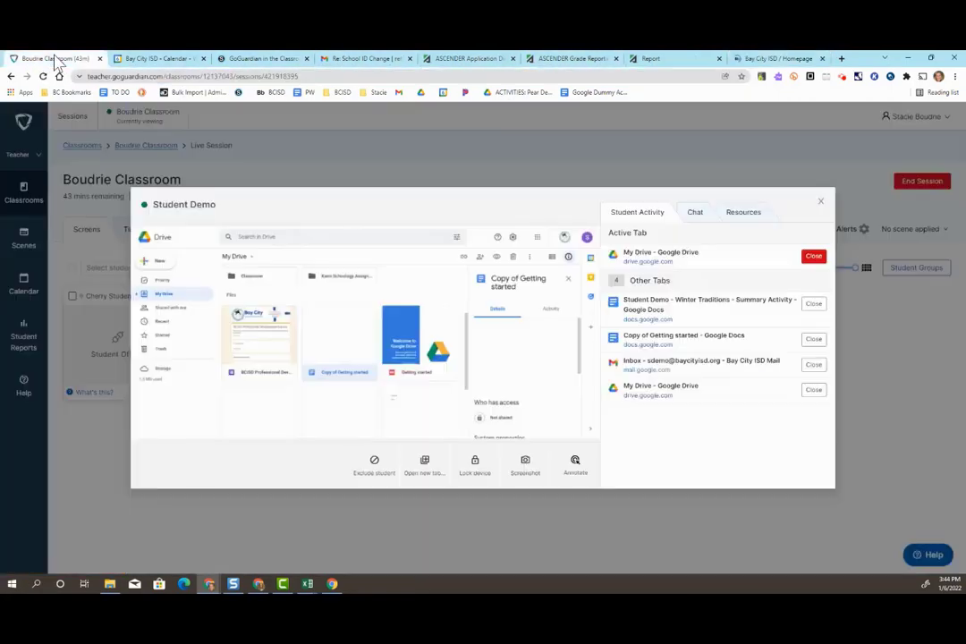
pyautogui.click(437, 477)
pyautogui.rightClick(415, 470)
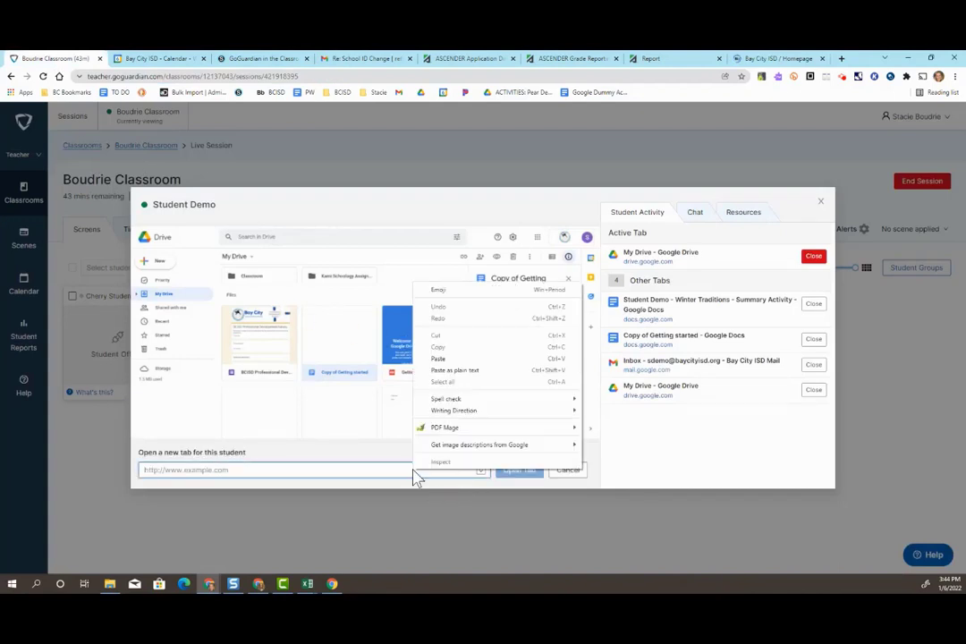
pyautogui.click(438, 358)
pyautogui.click(517, 476)
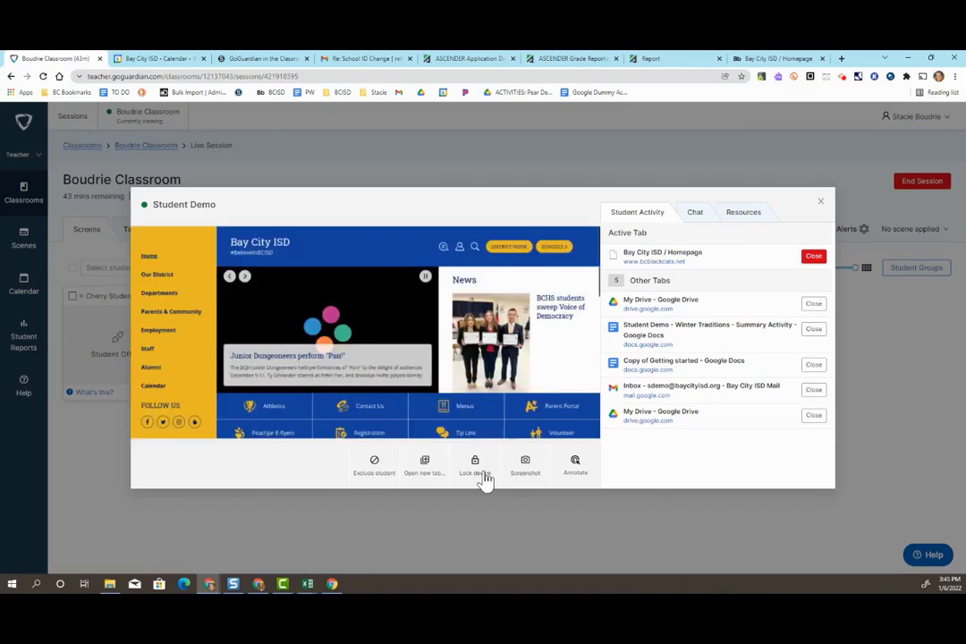
# - Lock the Student Demo device without a lock message, and unlock it again
pyautogui.click(478, 476)
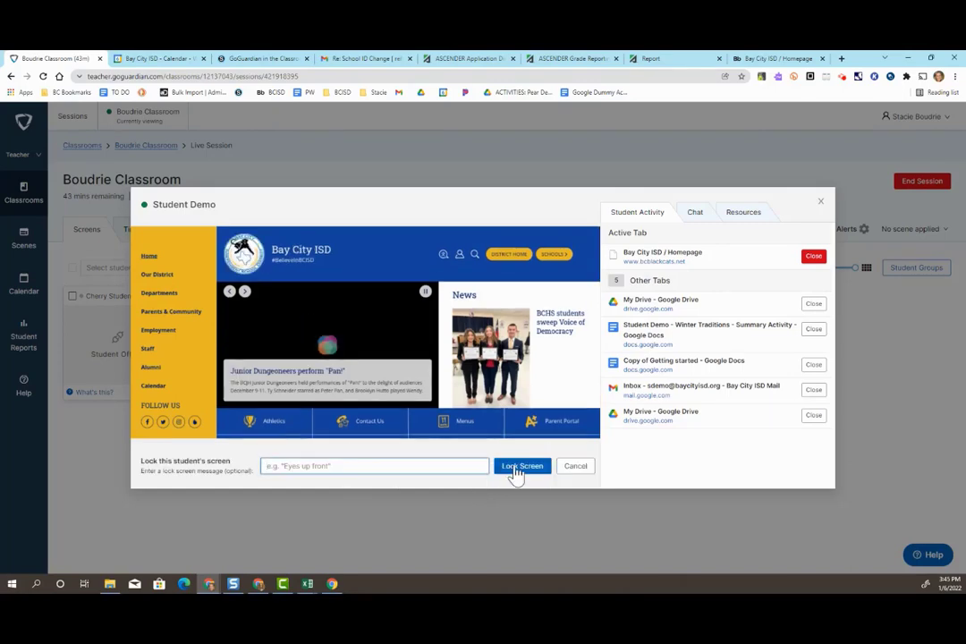
pyautogui.click(519, 467)
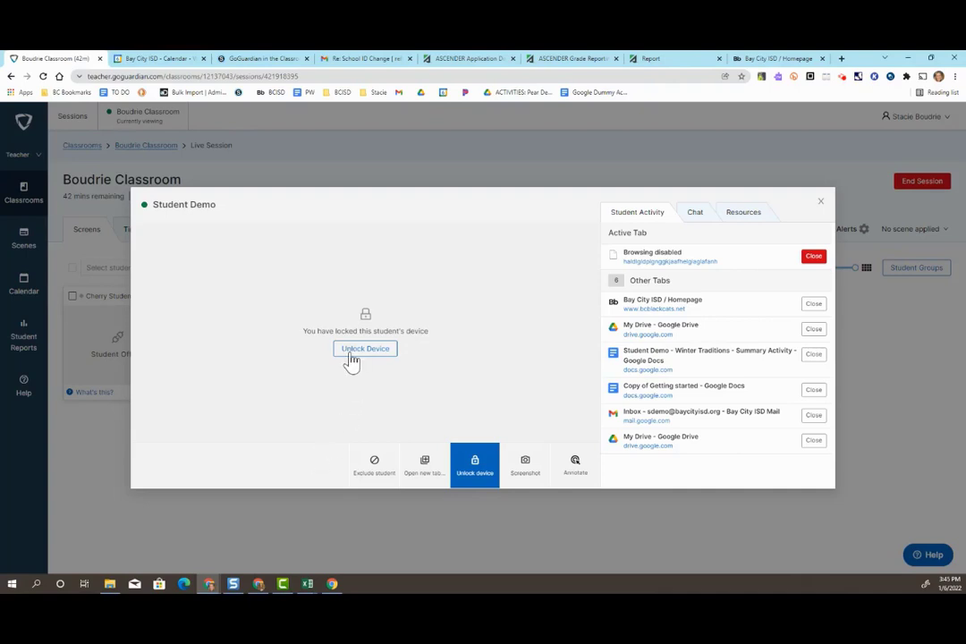
pyautogui.click(475, 465)
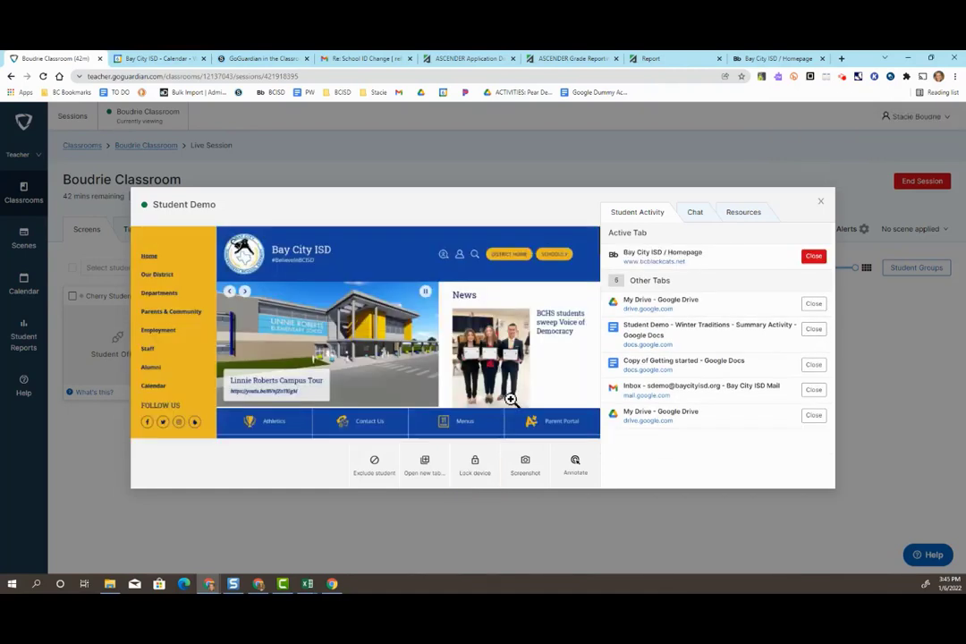
# - Take a screenshot of the Student Demo screen, look through the student's chat and classroom resources, and close the expanded view
pyautogui.click(527, 477)
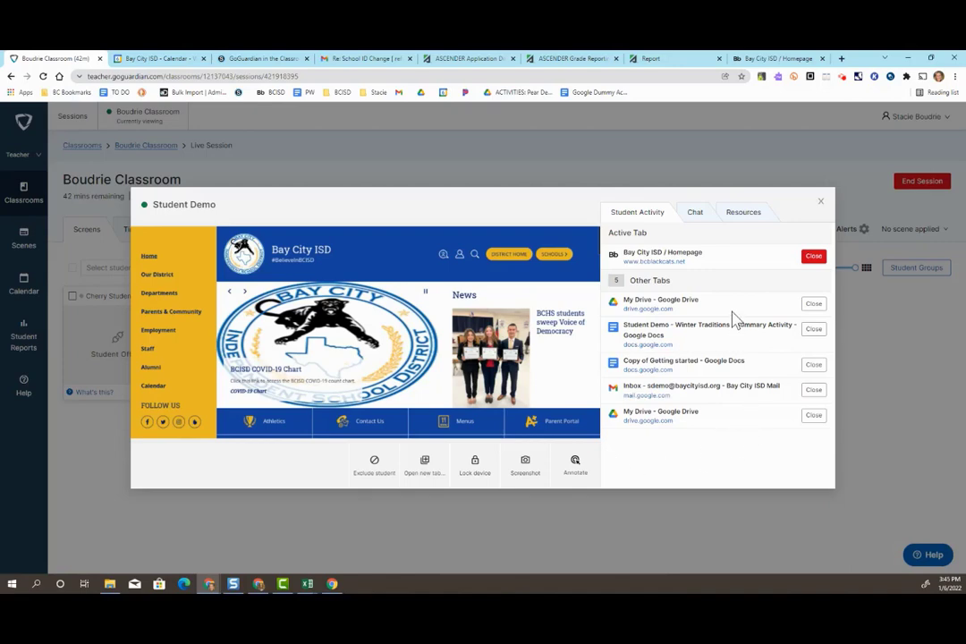
pyautogui.click(705, 223)
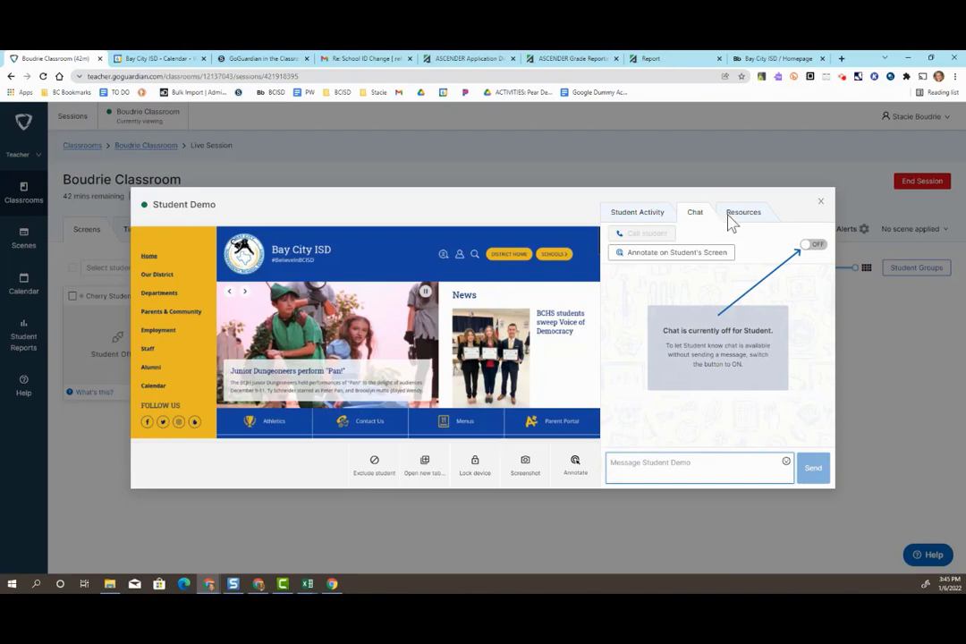
pyautogui.click(739, 219)
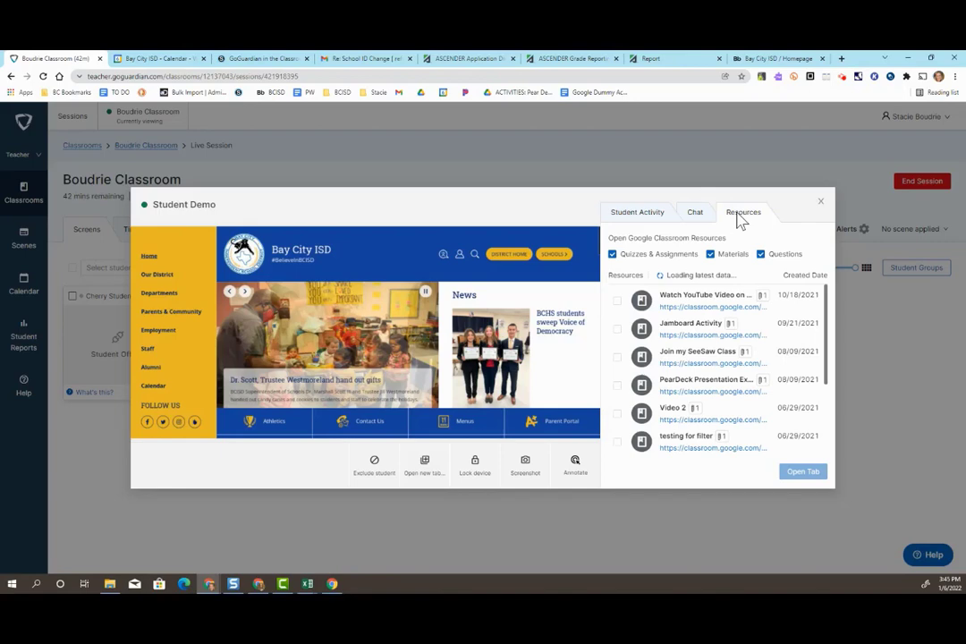
pyautogui.click(634, 217)
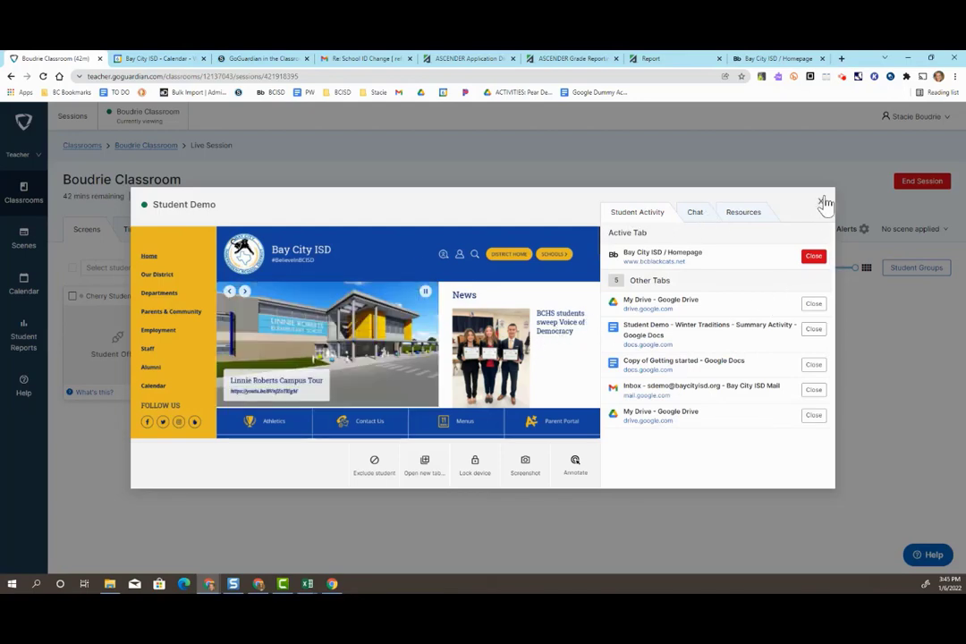
pyautogui.click(821, 204)
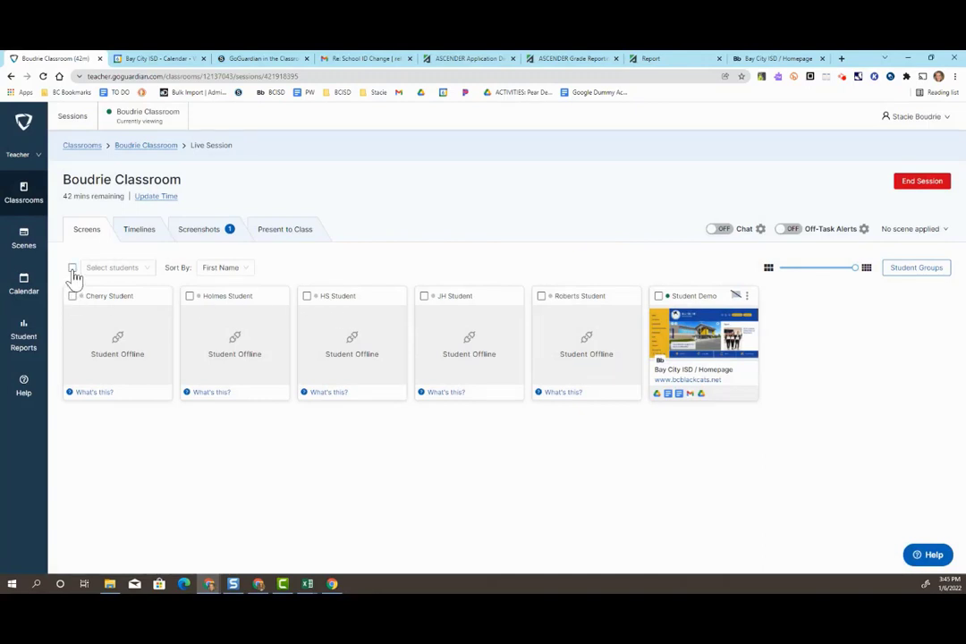
# - Apply the Biomes Website scene to Cherry Student, JH Student and Student Demo only
pyautogui.click(73, 269)
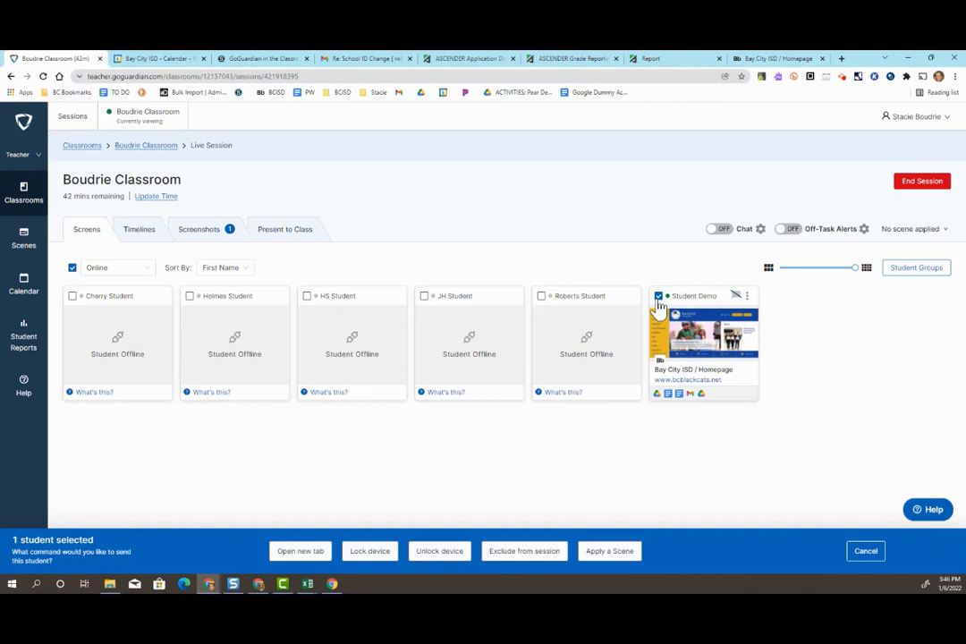
pyautogui.click(73, 268)
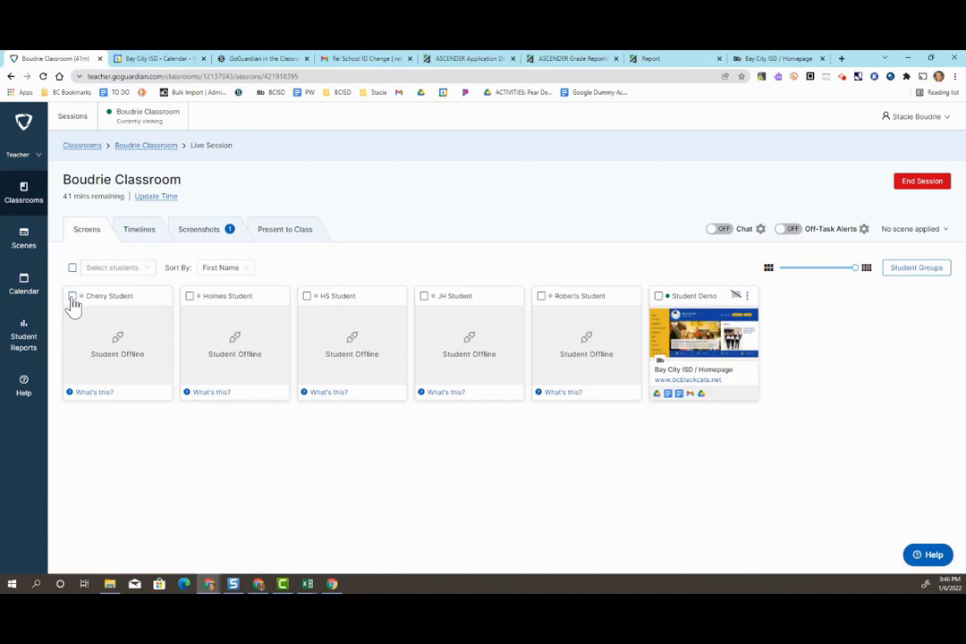
pyautogui.click(73, 296)
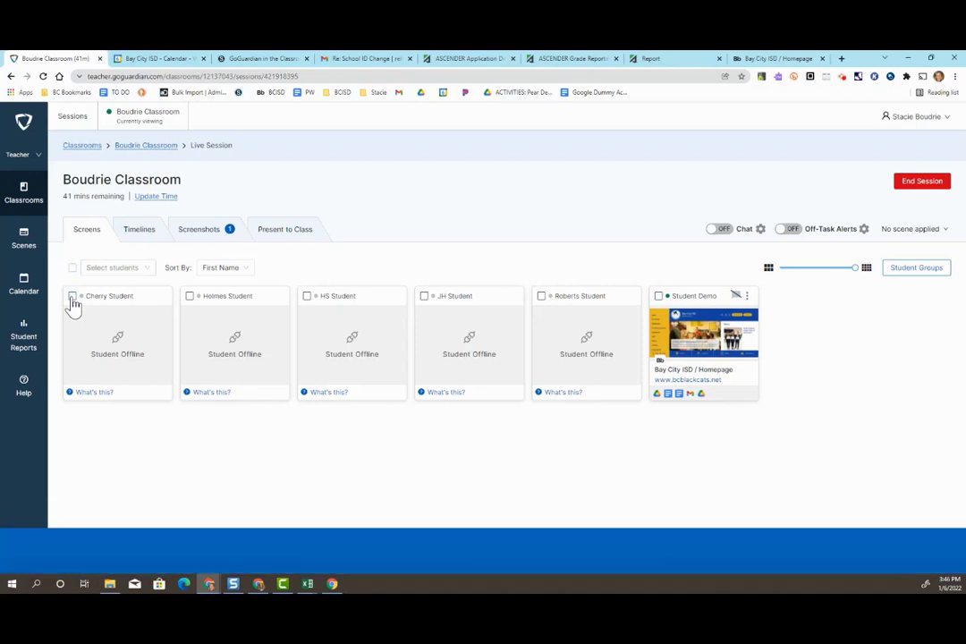
pyautogui.click(658, 297)
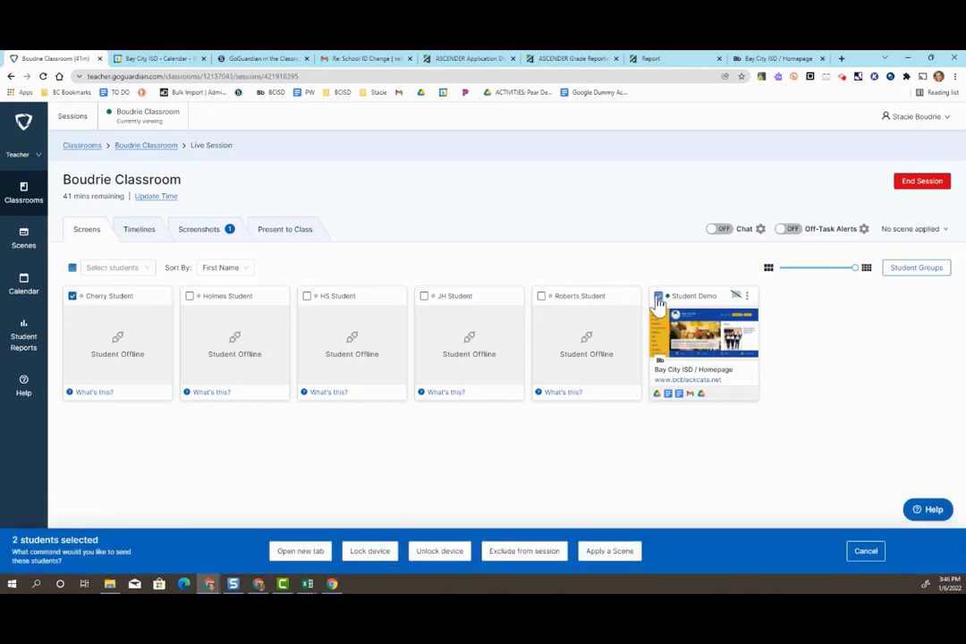
pyautogui.click(424, 296)
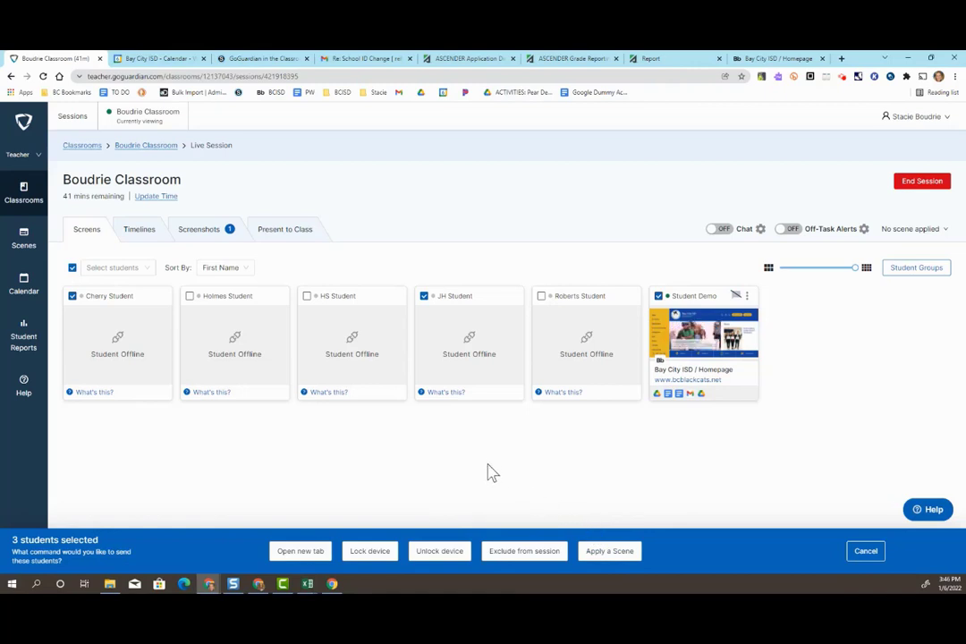
pyautogui.click(606, 552)
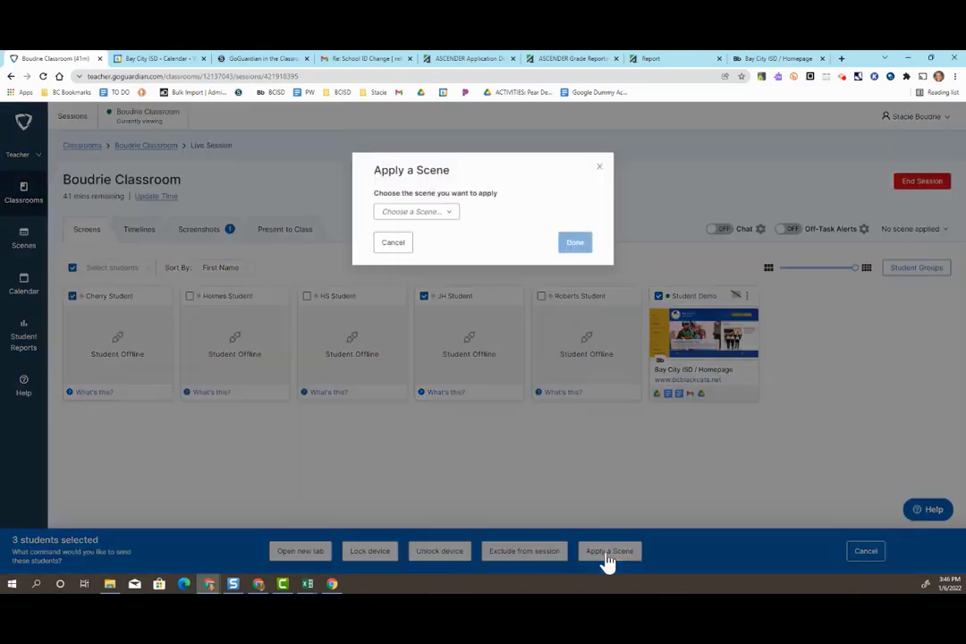
pyautogui.click(433, 213)
pyautogui.click(437, 275)
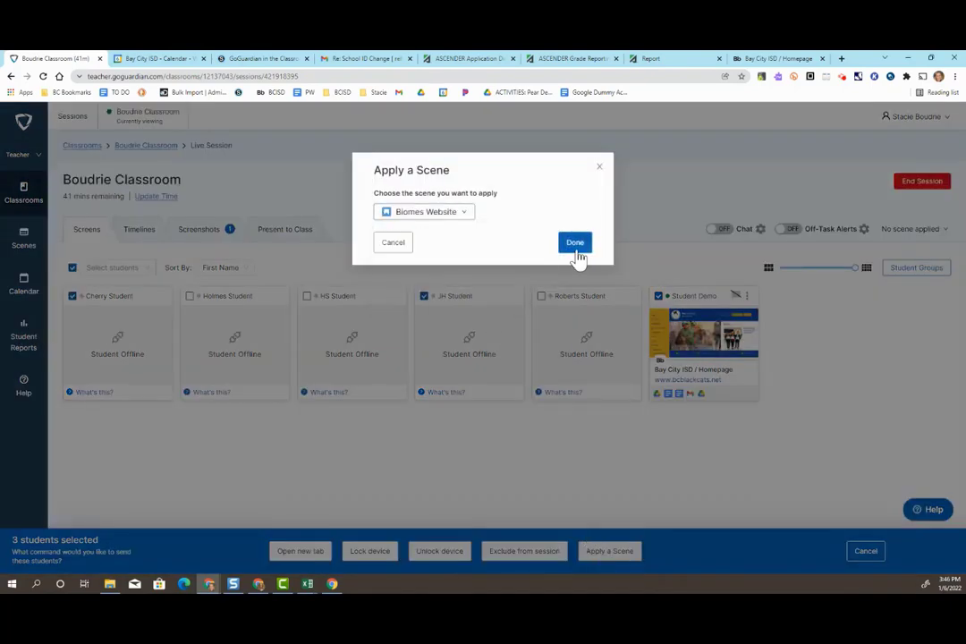
pyautogui.click(575, 247)
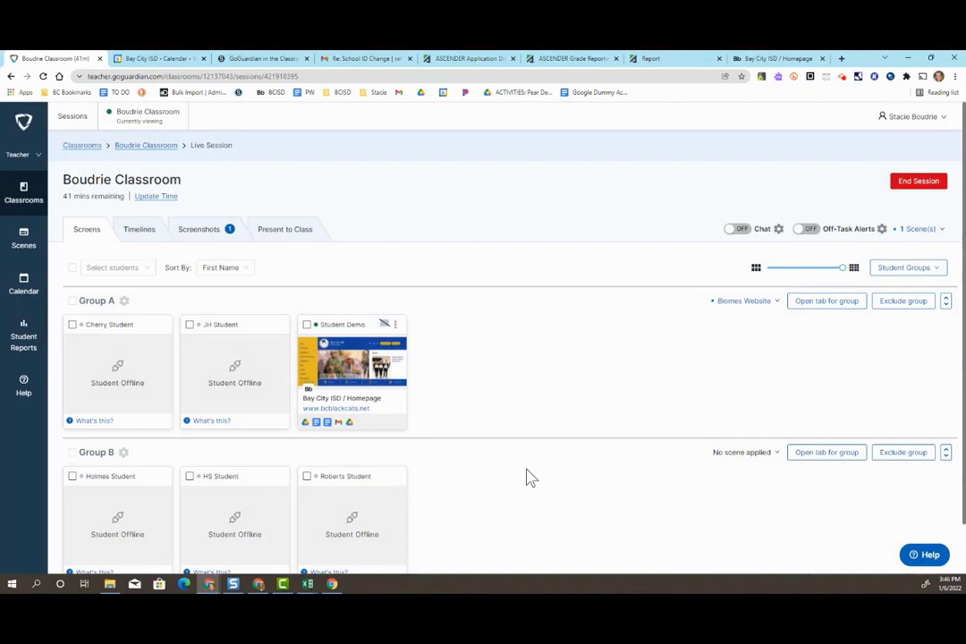
pyautogui.scroll(-1, 537, 471)
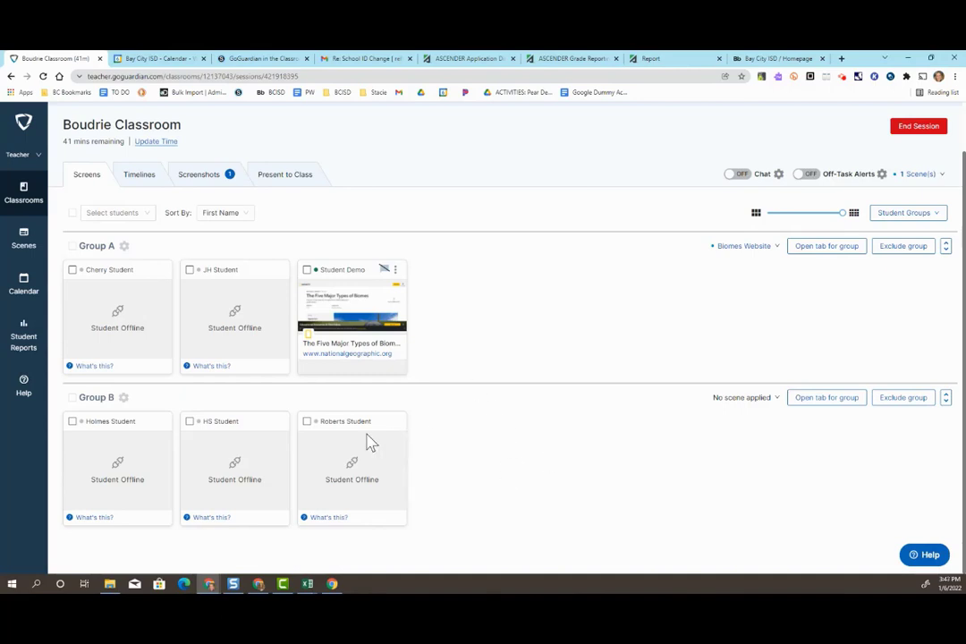
# - Look over the session's timelines, screenshots and class presentation settings, and return to the student screens
pyautogui.click(141, 179)
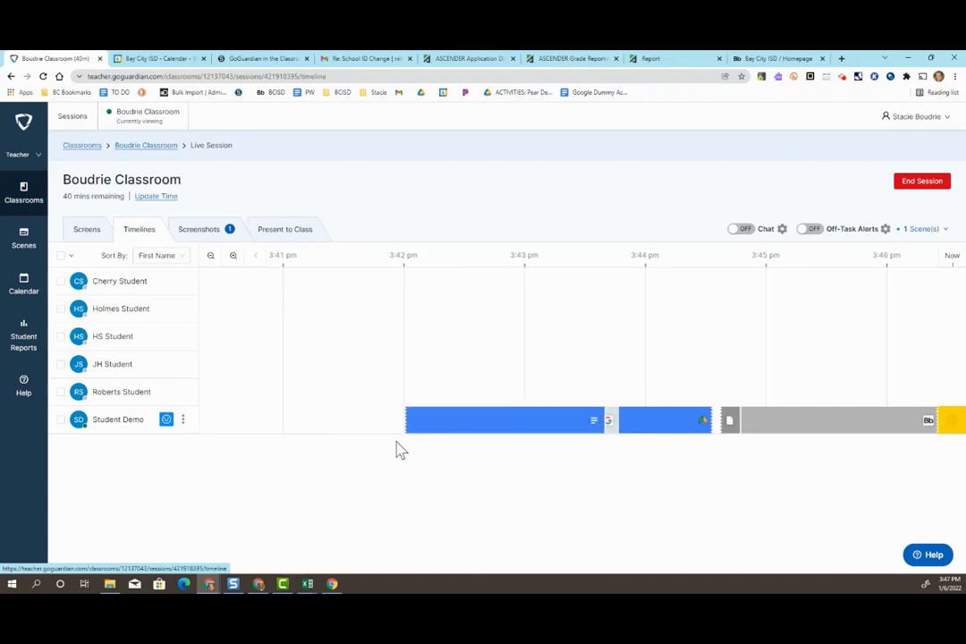
pyautogui.click(200, 234)
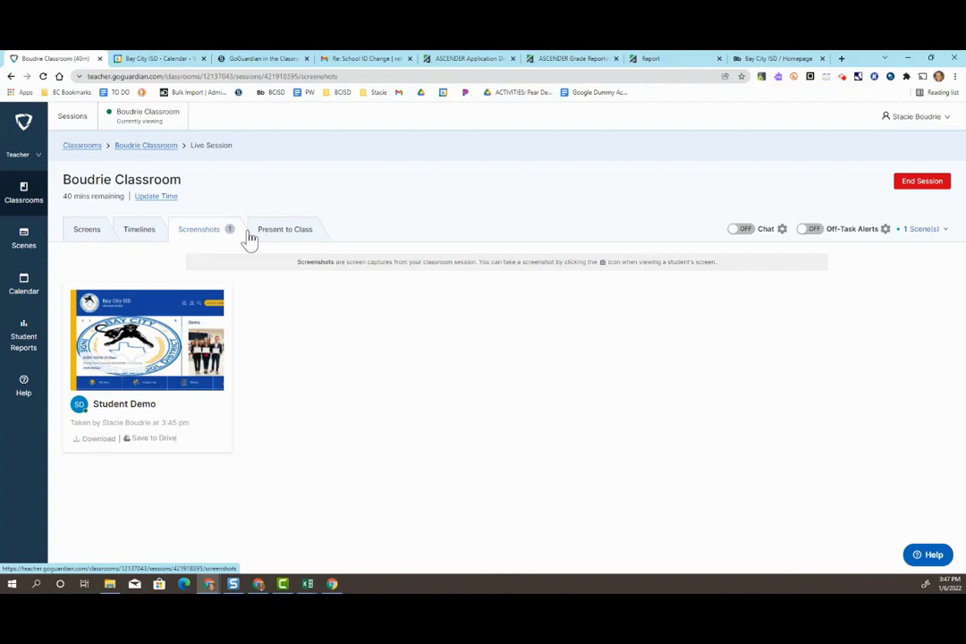
pyautogui.click(300, 240)
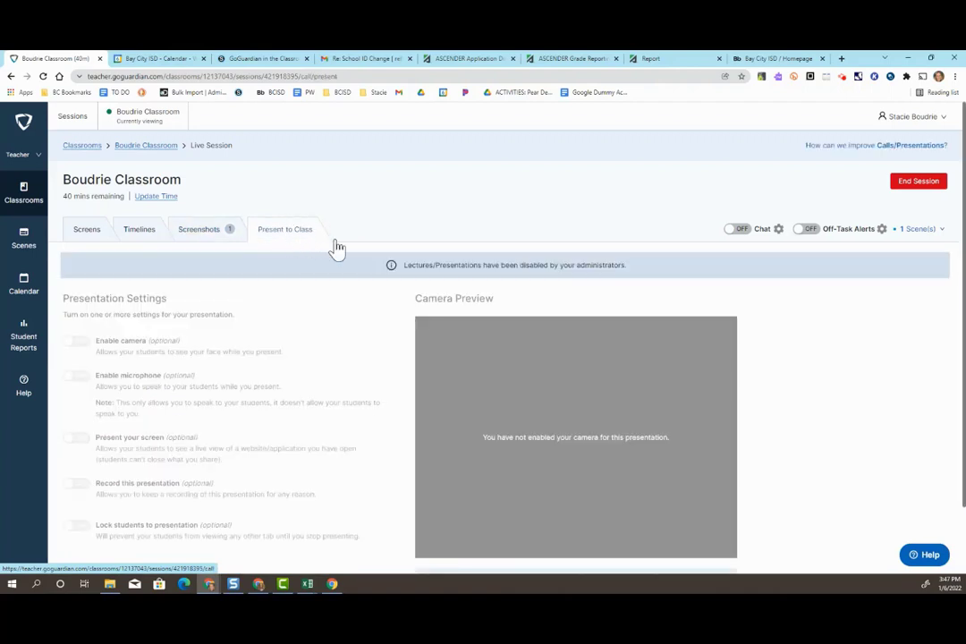
pyautogui.click(86, 235)
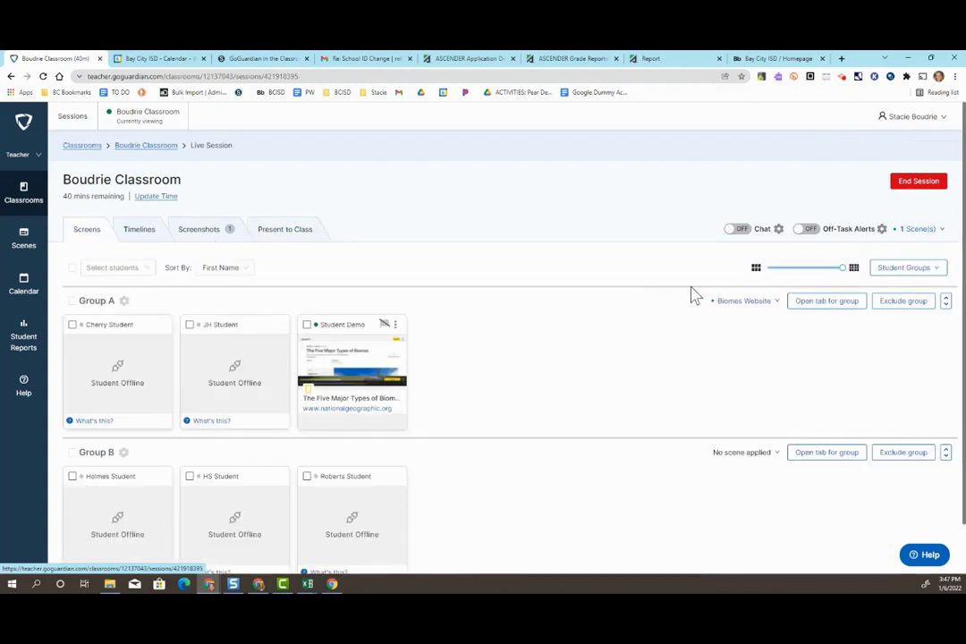
# - Turn on chat for the class session and turn it off again
pyautogui.click(737, 231)
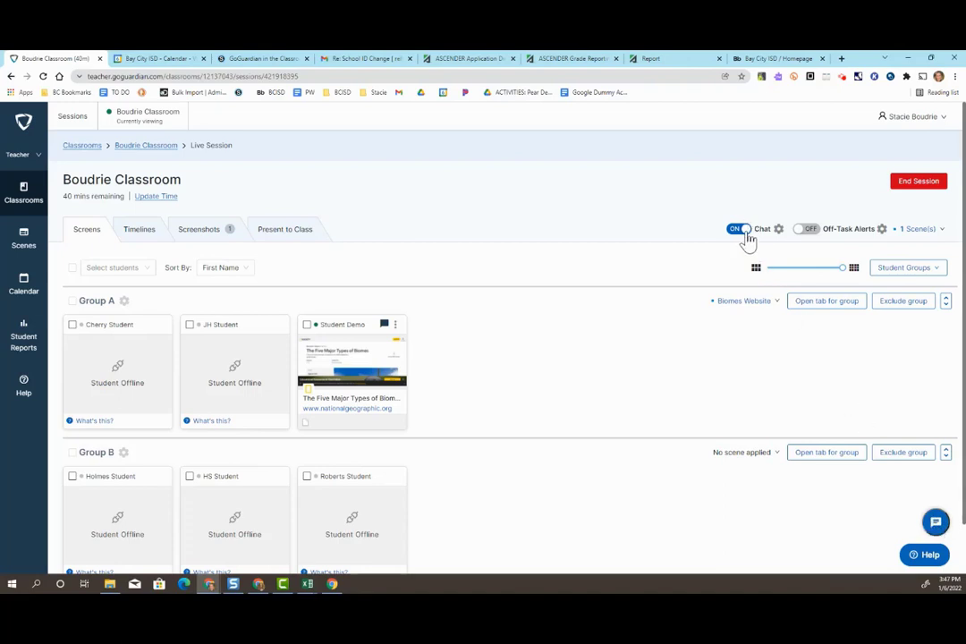
pyautogui.click(739, 231)
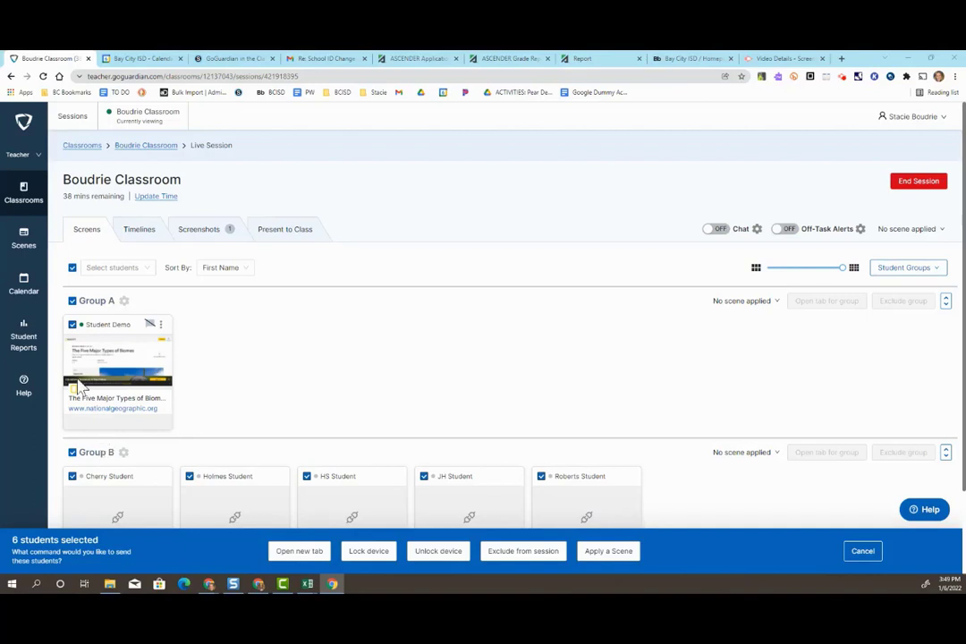
# - Reduce the student selection to the online students, and disable the student groups
pyautogui.click(73, 268)
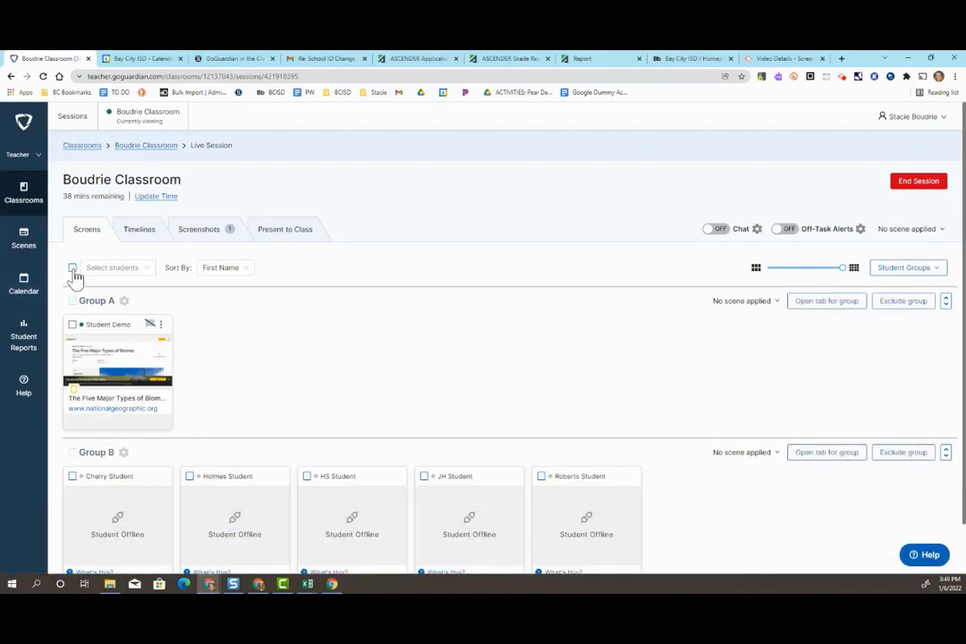
pyautogui.click(72, 268)
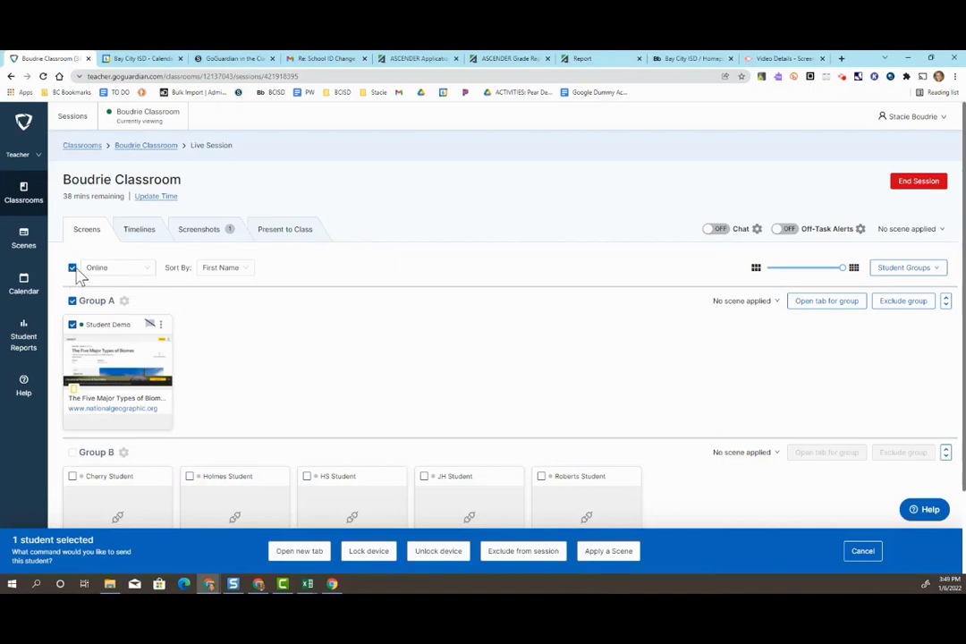
pyautogui.click(937, 272)
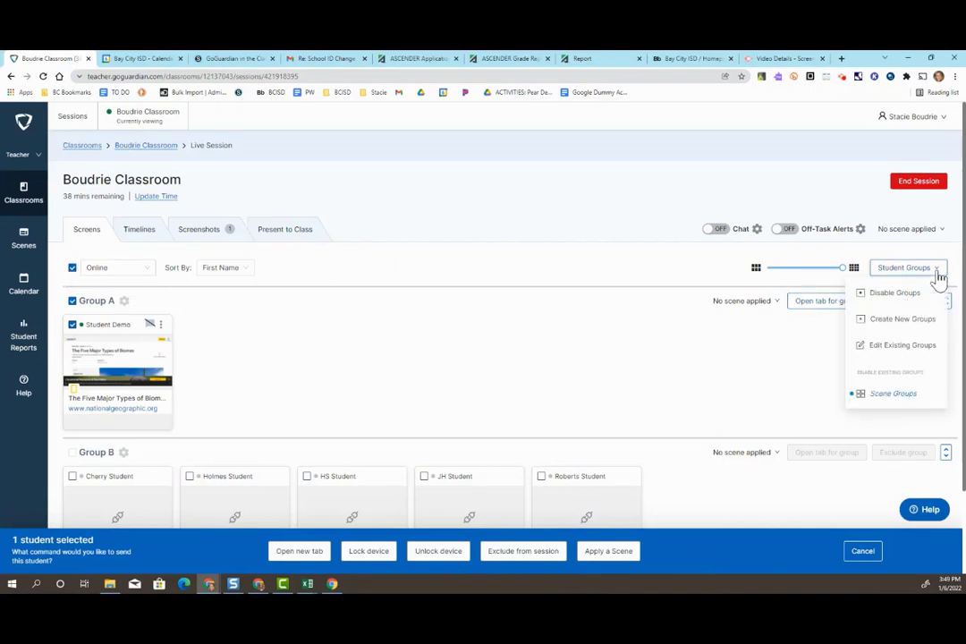
pyautogui.click(900, 298)
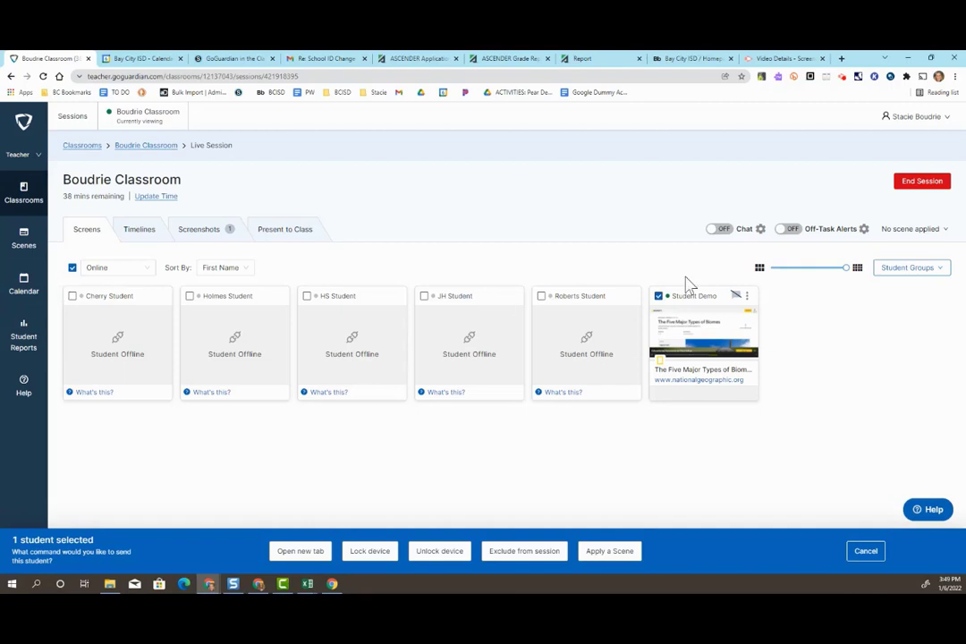
# - Apply the Biomes Website scene to the whole class session, and clear the student selection
pyautogui.click(73, 268)
pyautogui.click(72, 268)
pyautogui.click(932, 232)
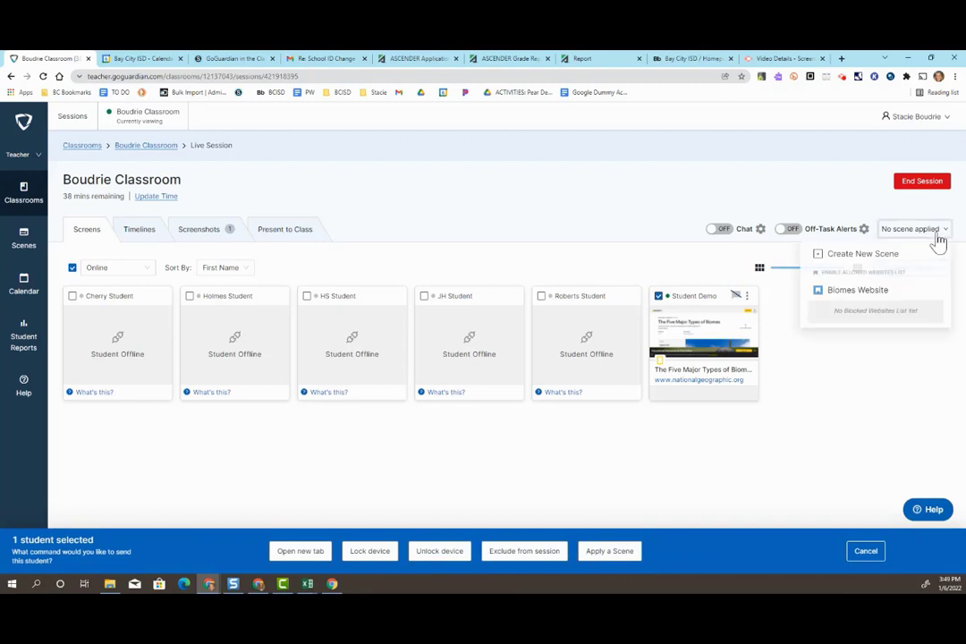
pyautogui.click(872, 300)
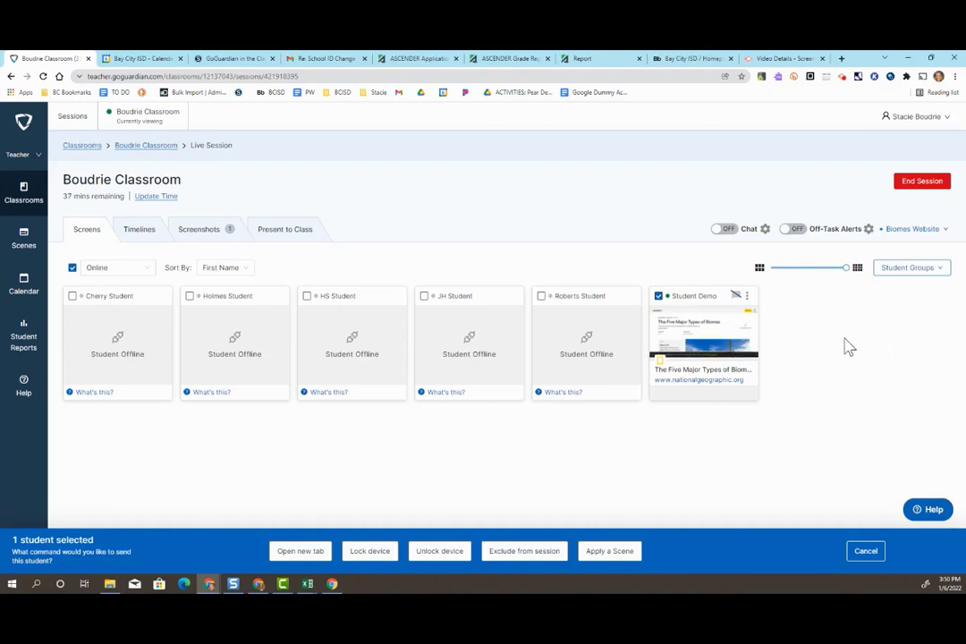
pyautogui.click(72, 269)
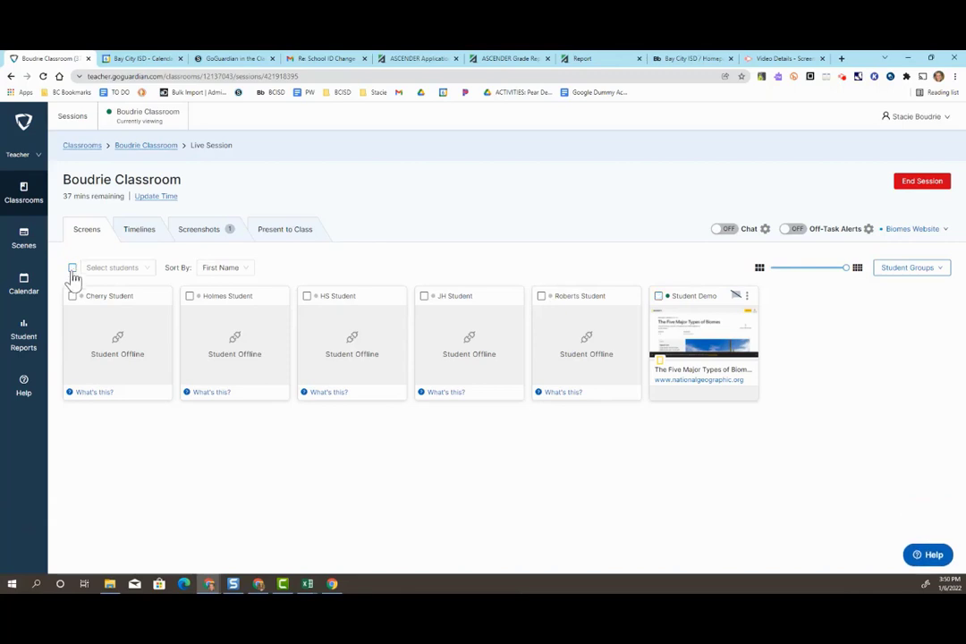